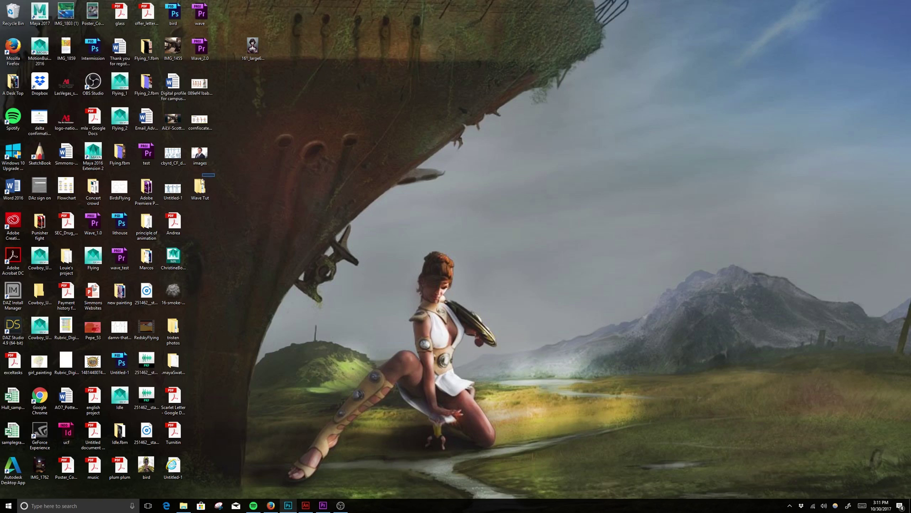
Delete the Wave Tut folder and put a new desktop folder named Wave in its place.
{"action": "left_click", "coordinate": [200, 196]}
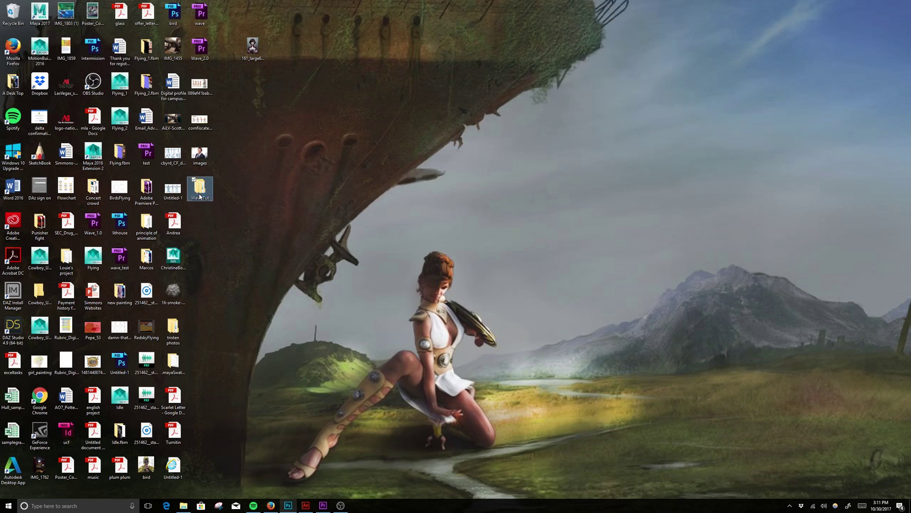
{"action": "key", "text": "Delete"}
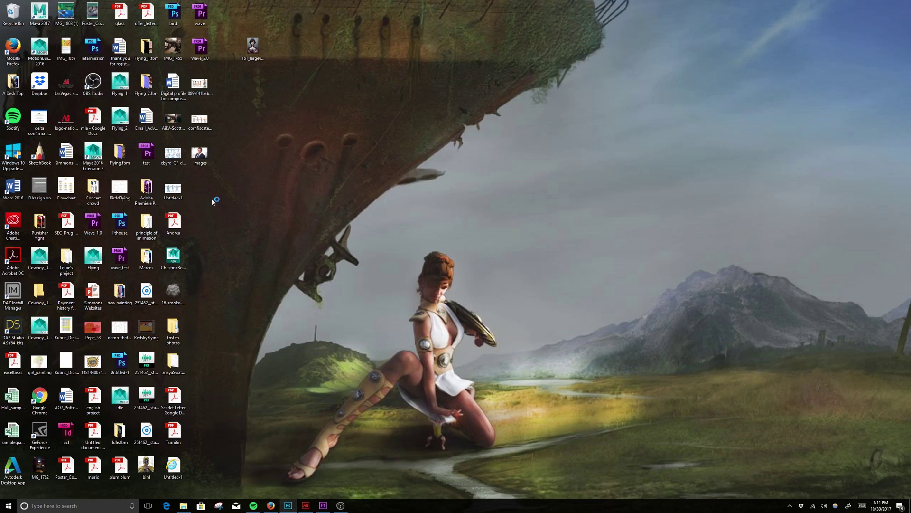
{"action": "right_click", "coordinate": [212, 199]}
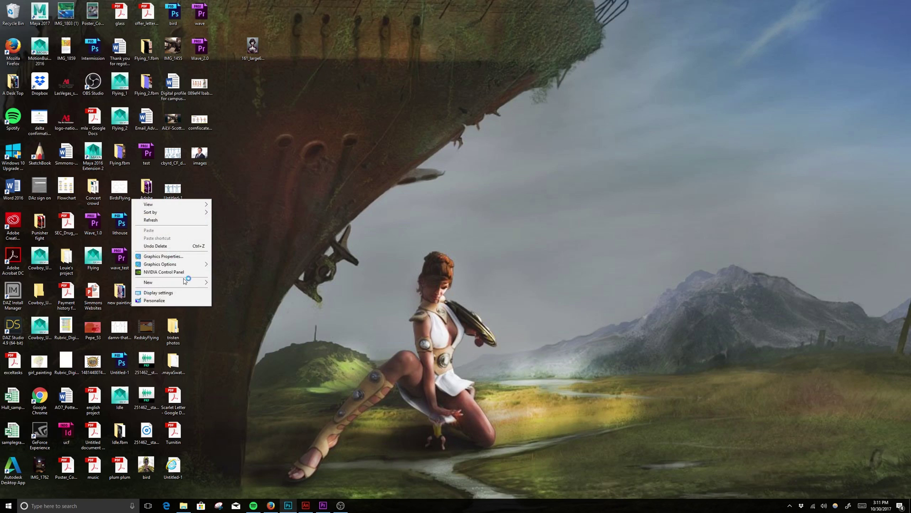
{"action": "mouse_move", "coordinate": [171, 282]}
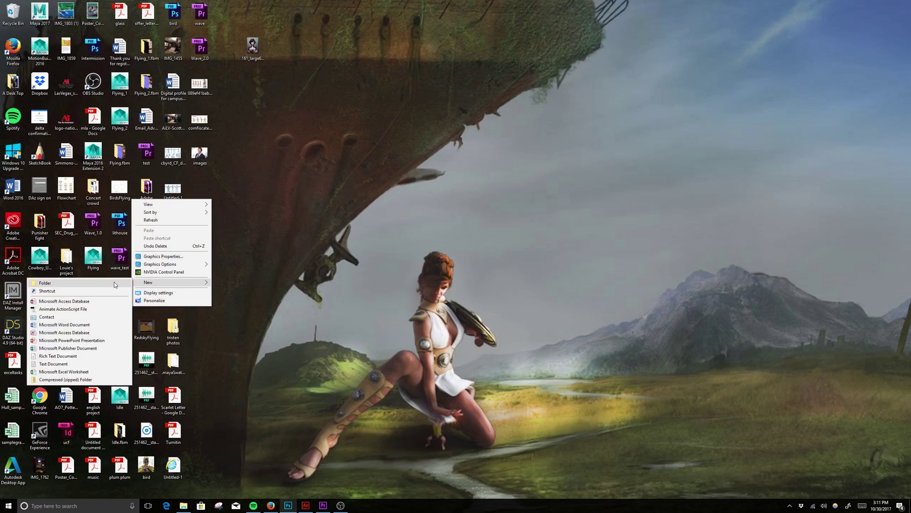
{"action": "left_click", "coordinate": [114, 281]}
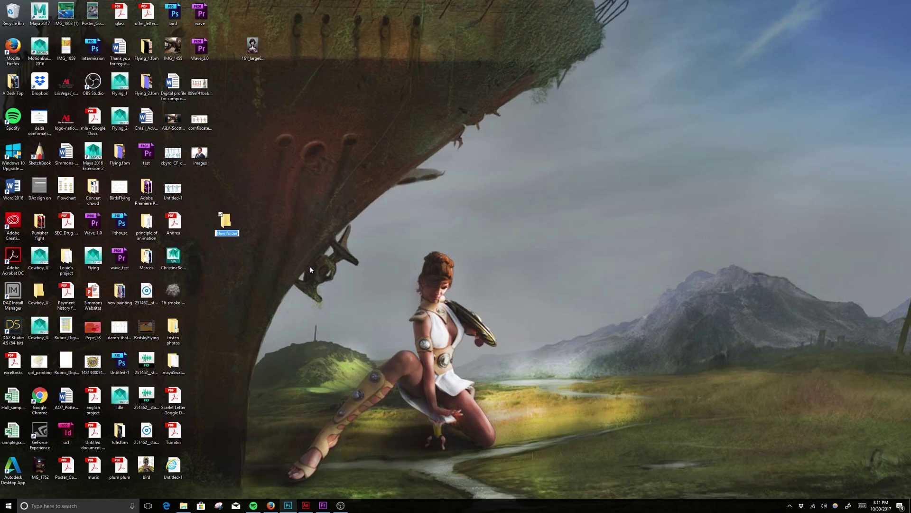
{"action": "type", "text": "Wave"}
{"action": "key", "text": "Return"}
{"action": "left_click_drag", "start_coordinate": [226, 223], "coordinate": [207, 187]}
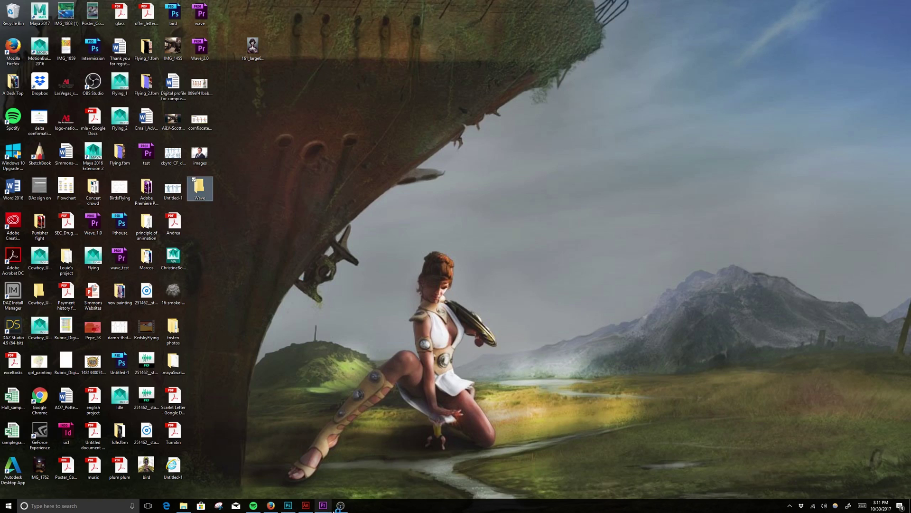
Bring Animate forward and scrub the timeline to preview the wave drawing across its frames.
{"action": "left_click", "coordinate": [306, 506]}
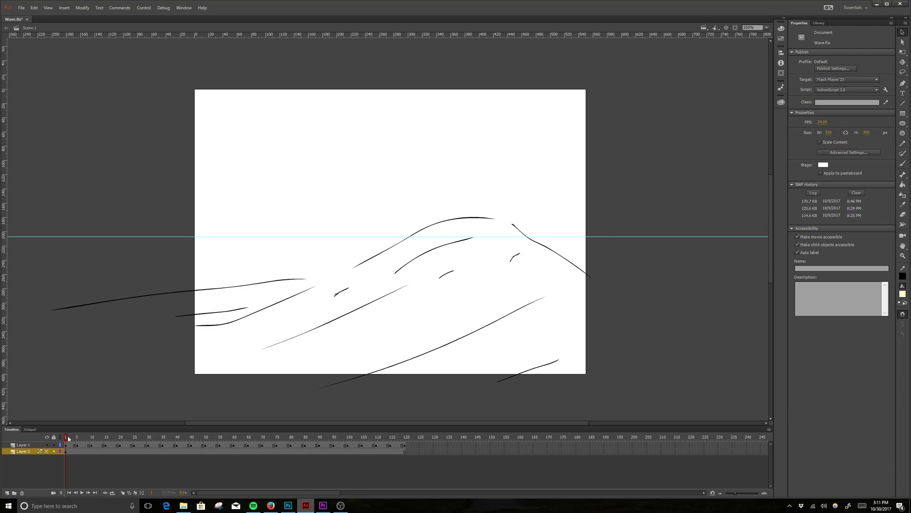
{"action": "mouse_move", "coordinate": [68, 440]}
{"action": "left_mouse_down"}
{"action": "mouse_move", "coordinate": [359, 454]}
{"action": "mouse_move", "coordinate": [153, 463]}
{"action": "mouse_move", "coordinate": [357, 465]}
{"action": "mouse_move", "coordinate": [236, 468]}
{"action": "left_mouse_up"}
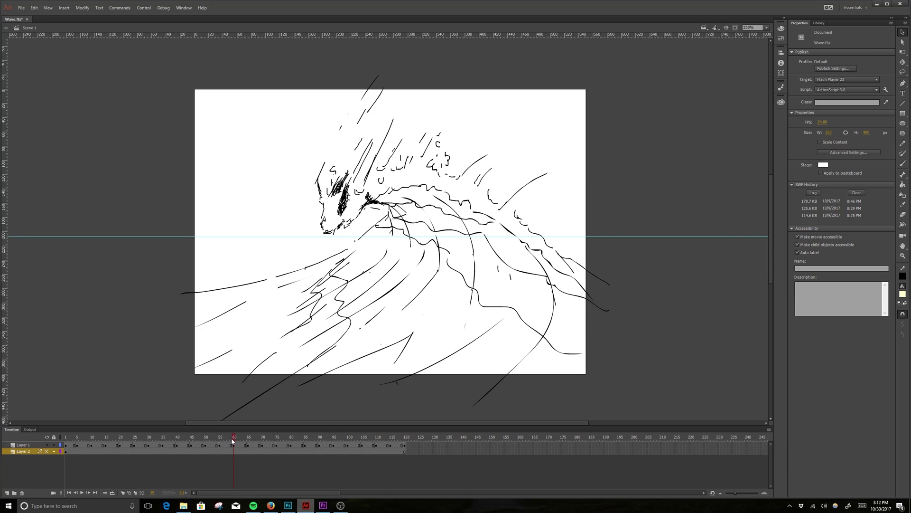
{"action": "mouse_move", "coordinate": [238, 438]}
{"action": "left_mouse_down"}
{"action": "mouse_move", "coordinate": [332, 439]}
{"action": "mouse_move", "coordinate": [68, 442]}
{"action": "left_mouse_up"}
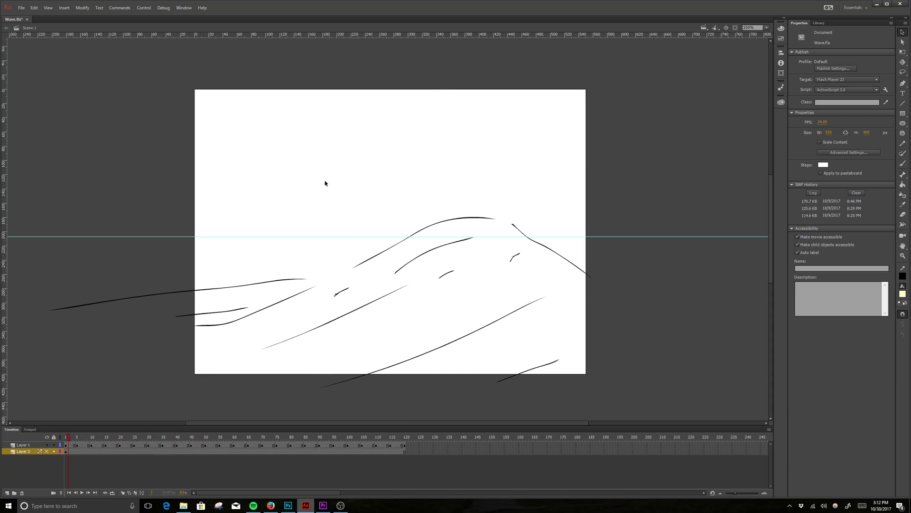
Start an Export Movie from Animate and browse to the Desktop's Wave folder.
{"action": "left_click", "coordinate": [23, 10]}
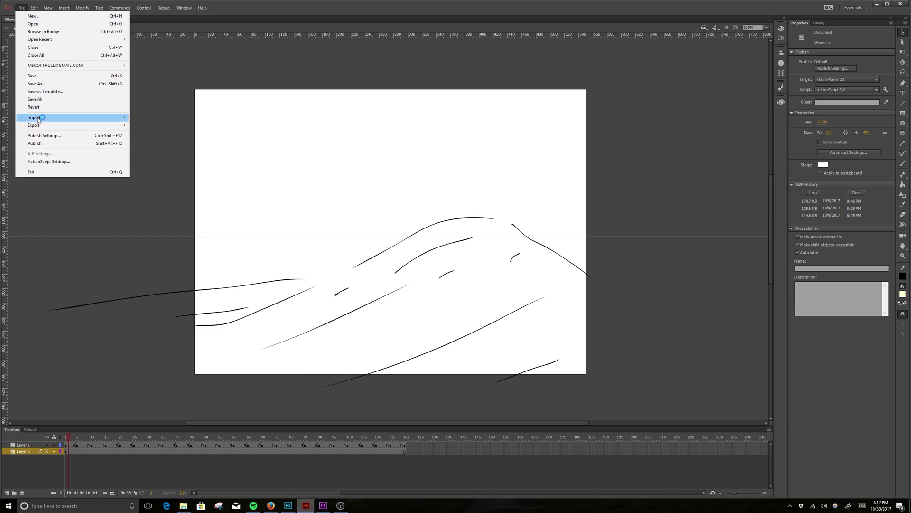
{"action": "mouse_move", "coordinate": [43, 125]}
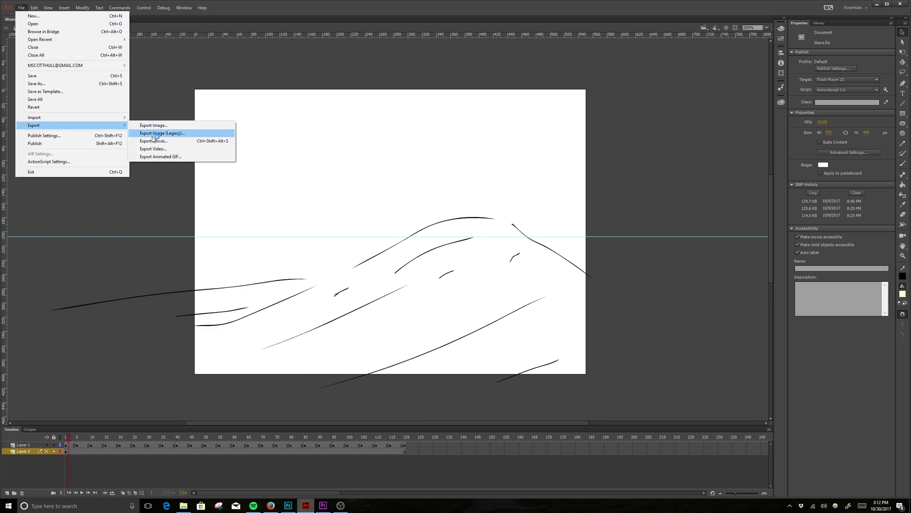
{"action": "left_click", "coordinate": [191, 143]}
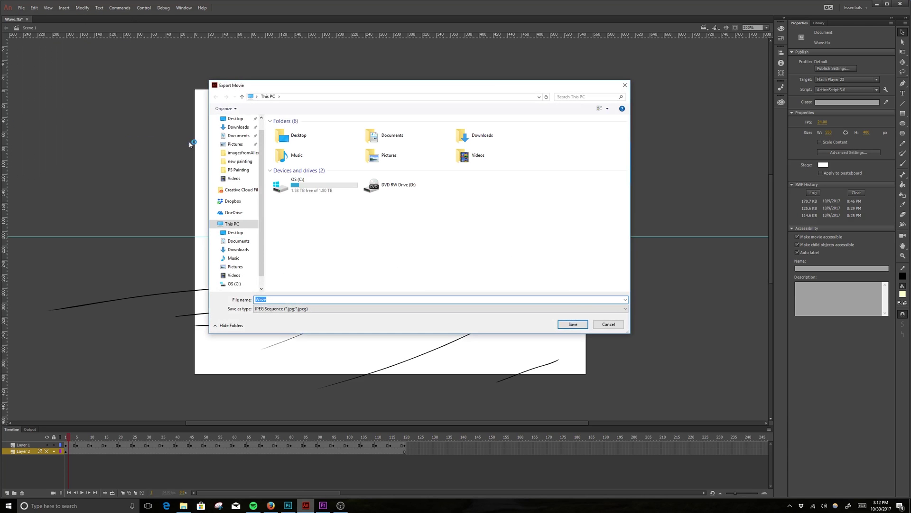
{"action": "left_click_drag", "start_coordinate": [334, 90], "coordinate": [350, 89]}
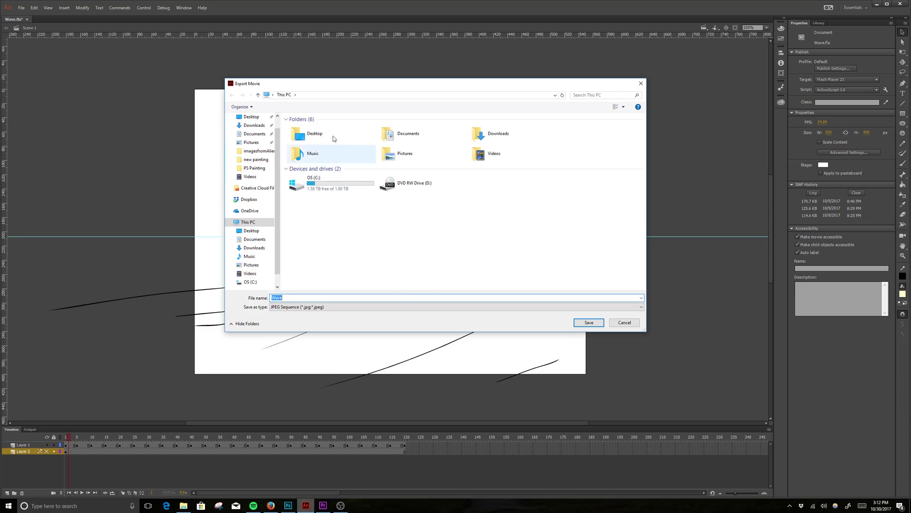
{"action": "left_click", "coordinate": [306, 137]}
{"action": "double_click", "coordinate": [306, 137]}
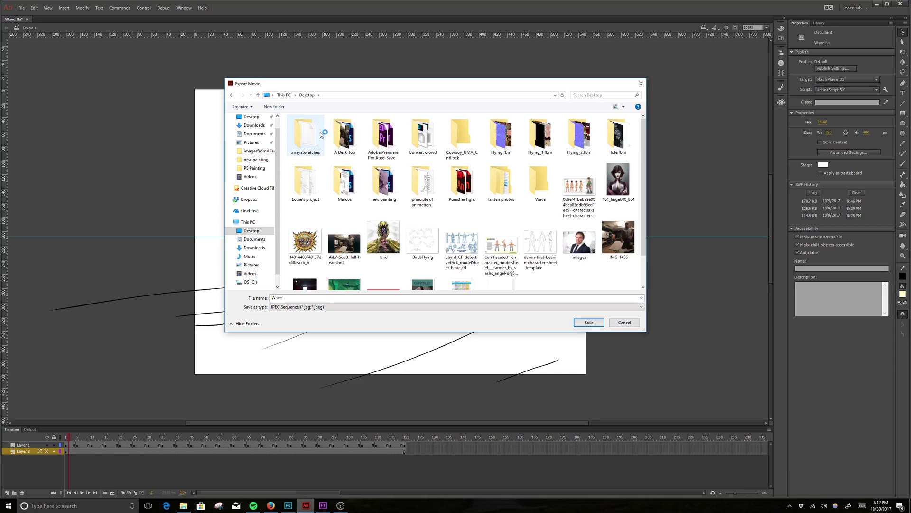
{"action": "double_click", "coordinate": [544, 181]}
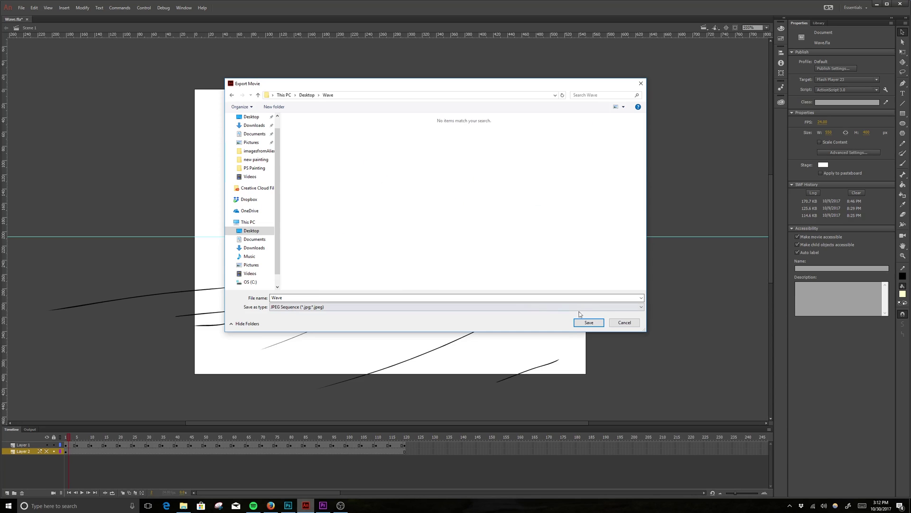
Create a SeqImages folder inside Wave and save the JPEG sequence there.
{"action": "left_click", "coordinate": [280, 108]}
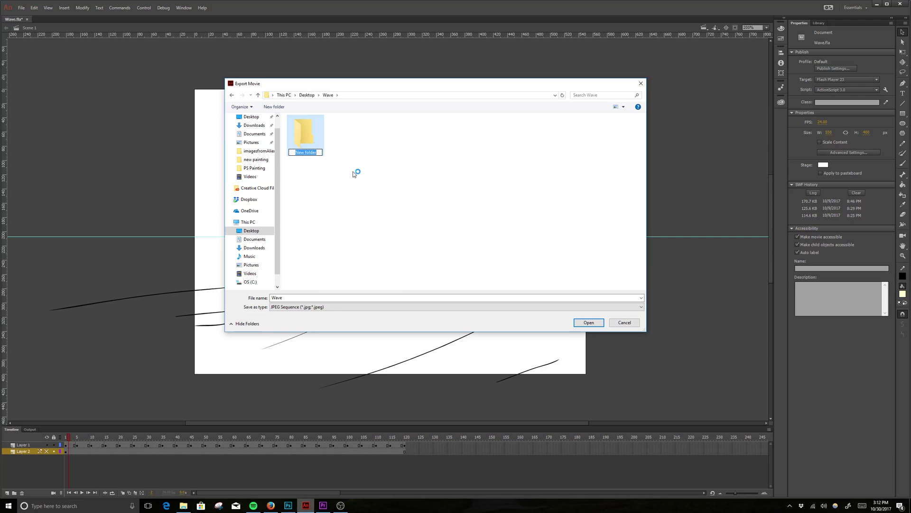
{"action": "type", "text": "Seq"}
{"action": "type", "text": "Im"}
{"action": "type", "text": "ages"}
{"action": "key", "text": "Return"}
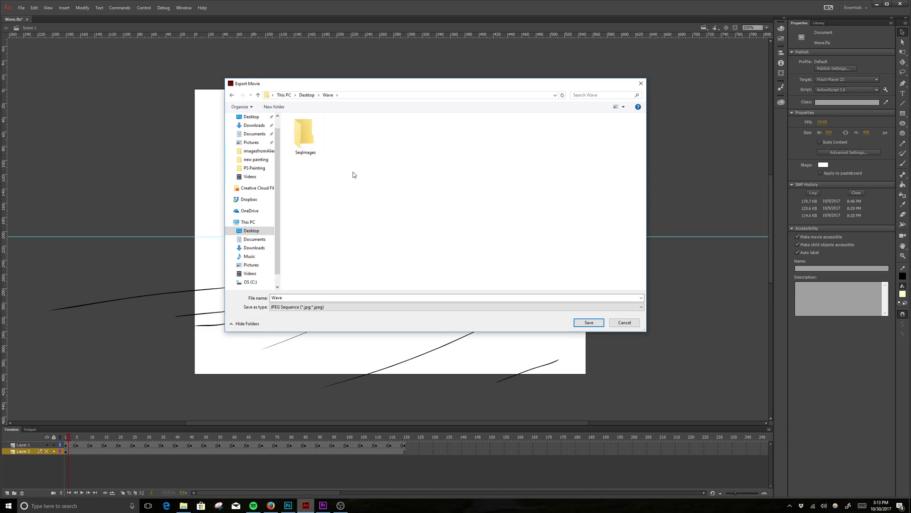
{"action": "double_click", "coordinate": [310, 158]}
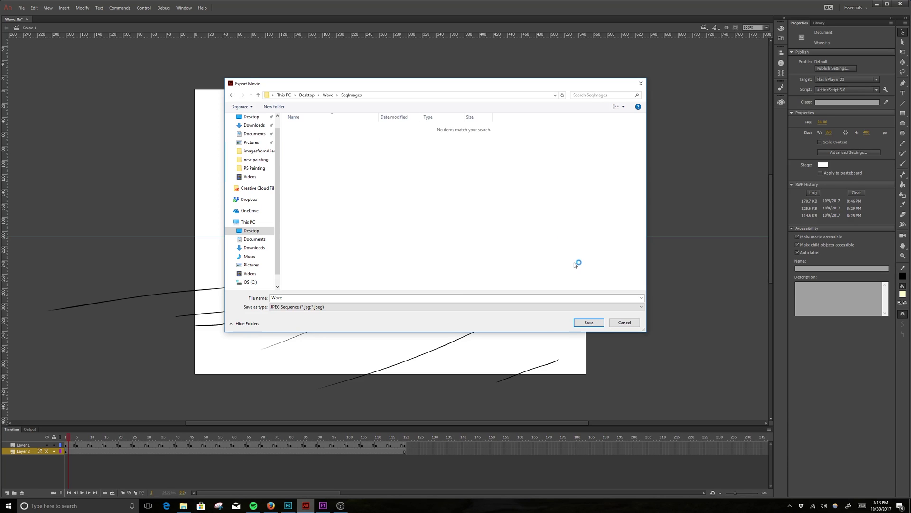
{"action": "left_click", "coordinate": [590, 323]}
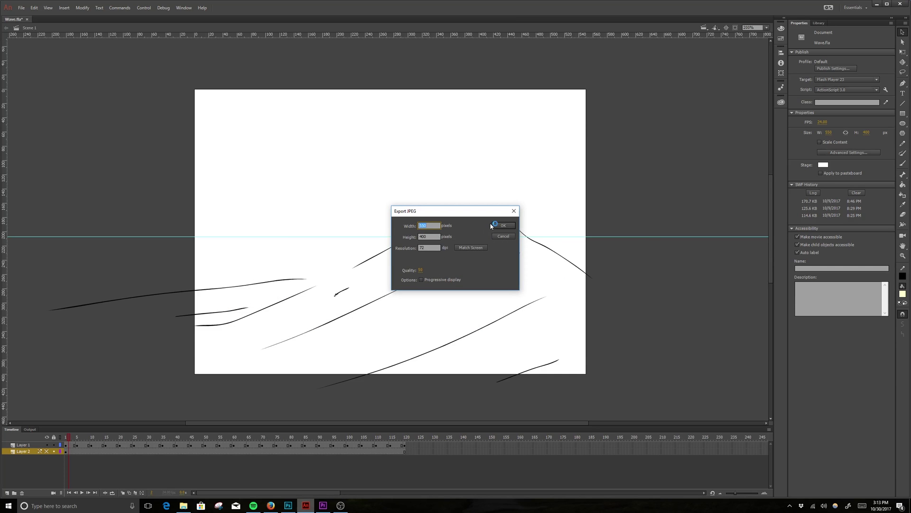
Accept the default size and quality in the Export JPEG dialog.
{"action": "left_click", "coordinate": [502, 227]}
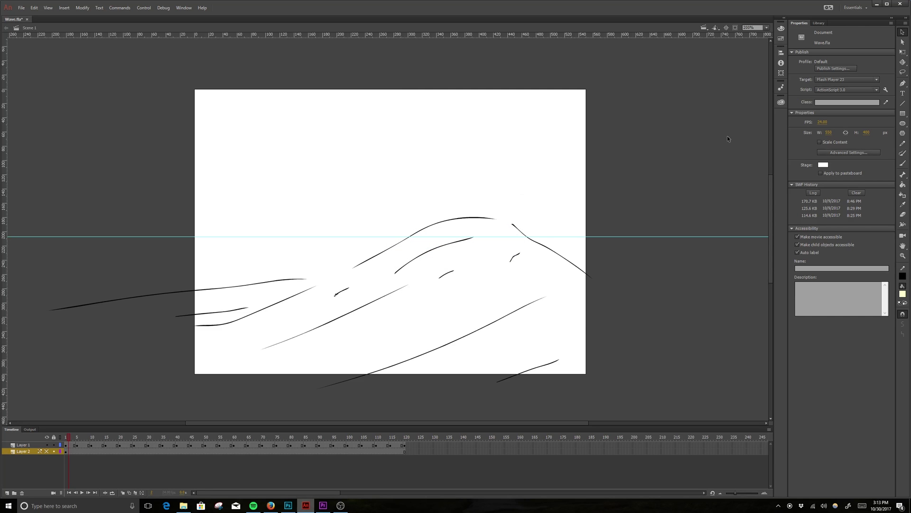
Switch to Premiere Pro, save Wave_2.0 when starting a new project, then cancel New Project.
{"action": "left_click", "coordinate": [876, 4]}
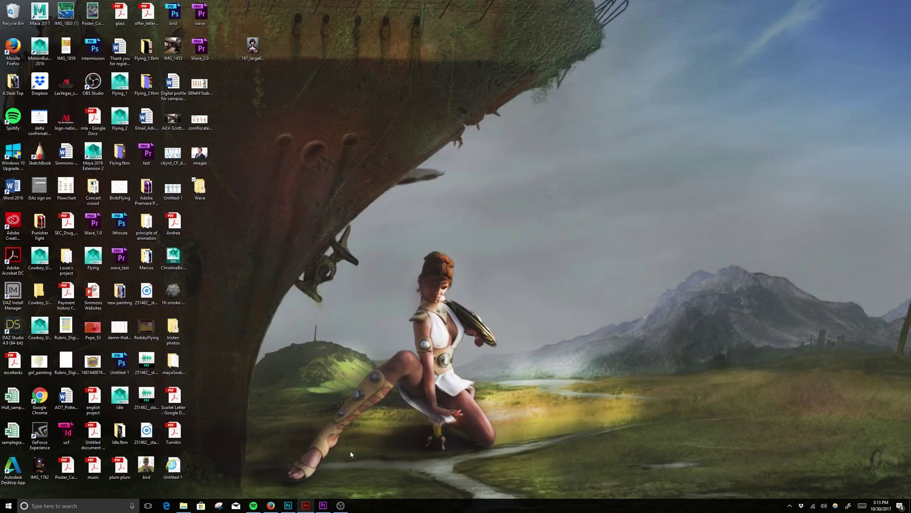
{"action": "left_click", "coordinate": [322, 506]}
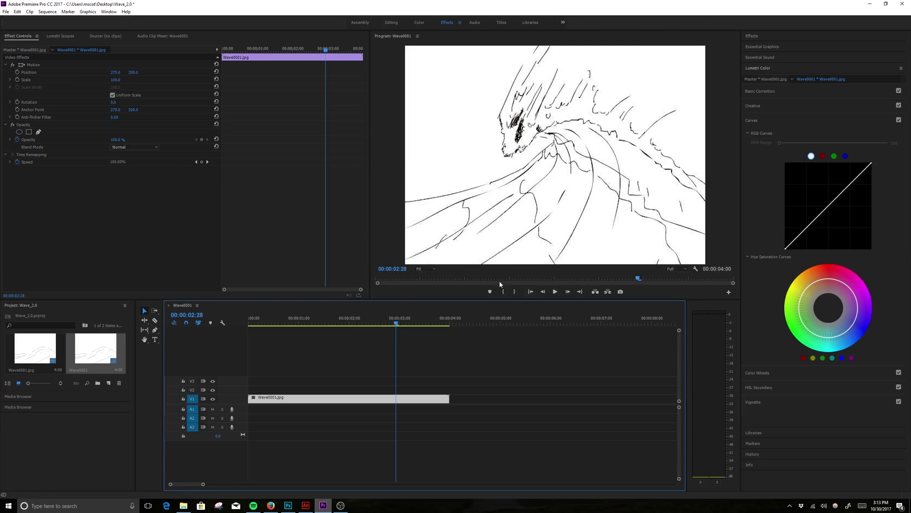
{"action": "left_click", "coordinate": [17, 11]}
{"action": "left_click", "coordinate": [5, 11]}
{"action": "mouse_move", "coordinate": [57, 19]}
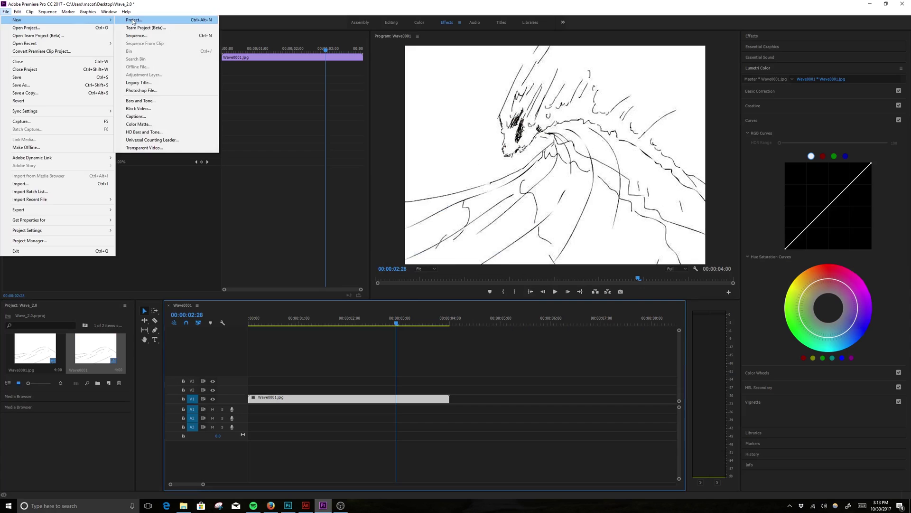
{"action": "left_click", "coordinate": [142, 20]}
{"action": "left_click", "coordinate": [426, 260]}
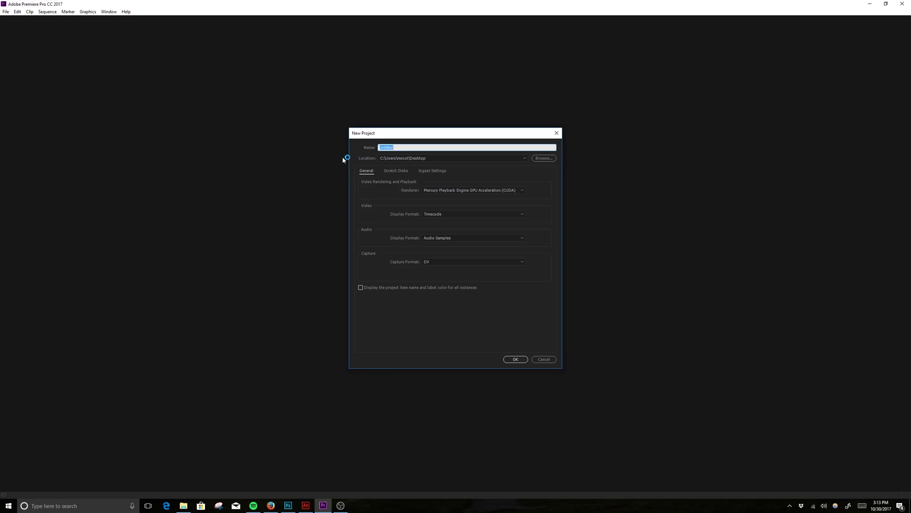
{"action": "left_click", "coordinate": [6, 14]}
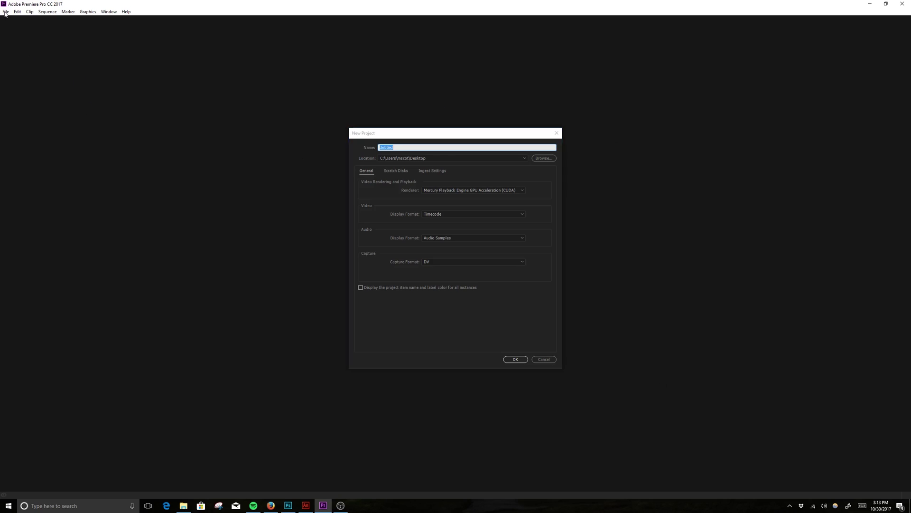
{"action": "left_click", "coordinate": [546, 360]}
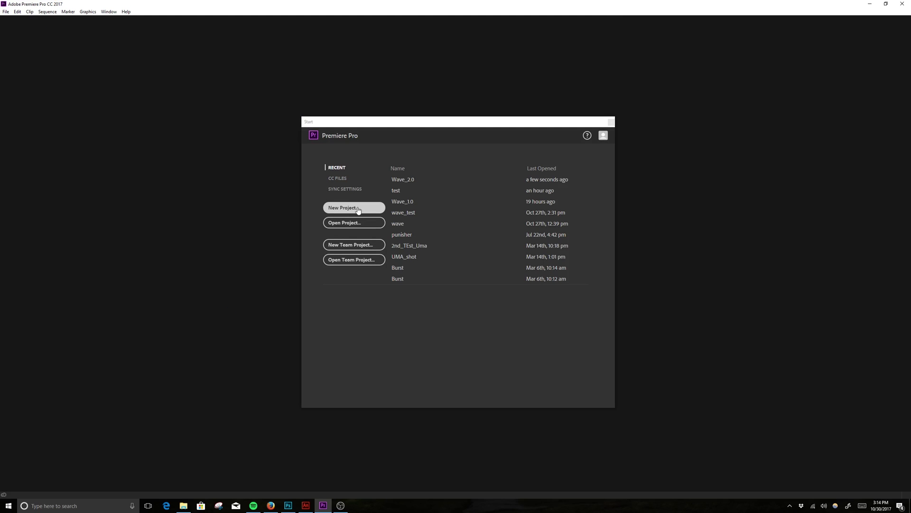
Create a new Premiere project named Wave, saved in the Desktop\Wave folder.
{"action": "left_click", "coordinate": [6, 12]}
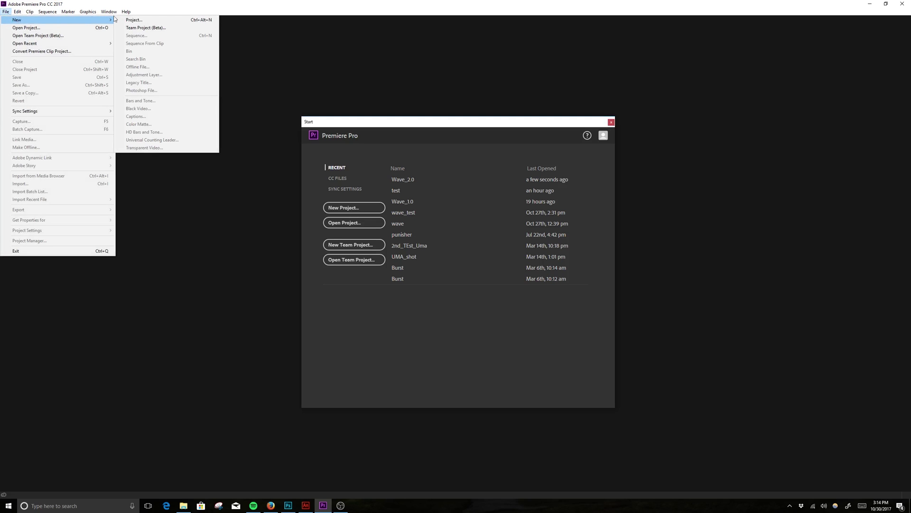
{"action": "mouse_move", "coordinate": [44, 19]}
{"action": "left_click", "coordinate": [335, 7]}
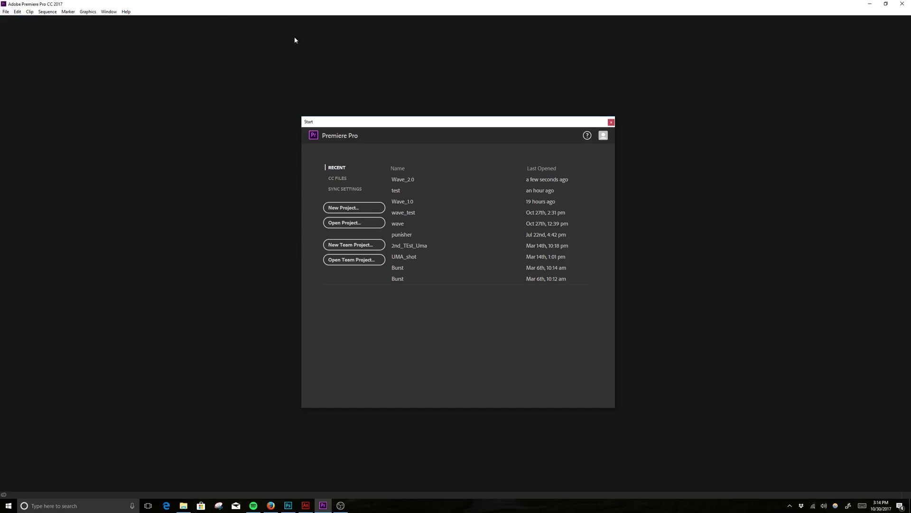
{"action": "left_click", "coordinate": [349, 207]}
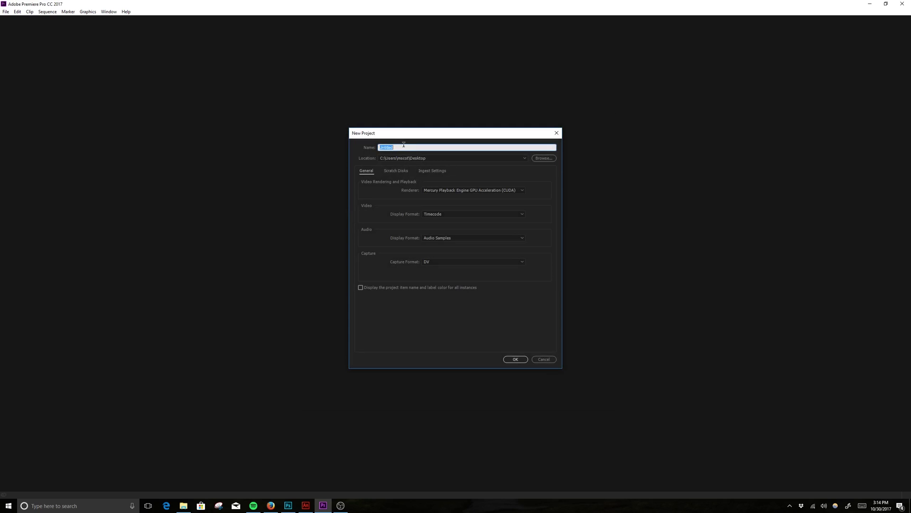
{"action": "type", "text": "Wave"}
{"action": "left_click", "coordinate": [545, 158]}
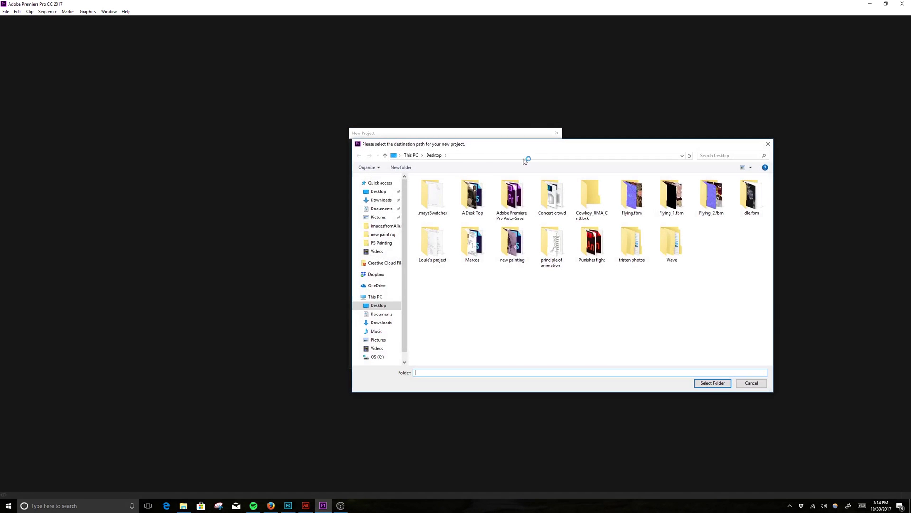
{"action": "double_click", "coordinate": [669, 242]}
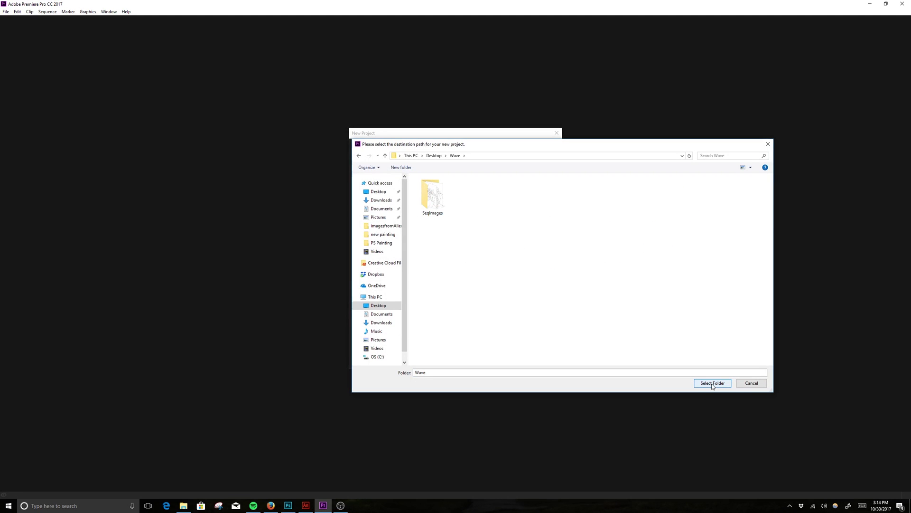
{"action": "left_click", "coordinate": [712, 383]}
{"action": "left_click", "coordinate": [524, 359]}
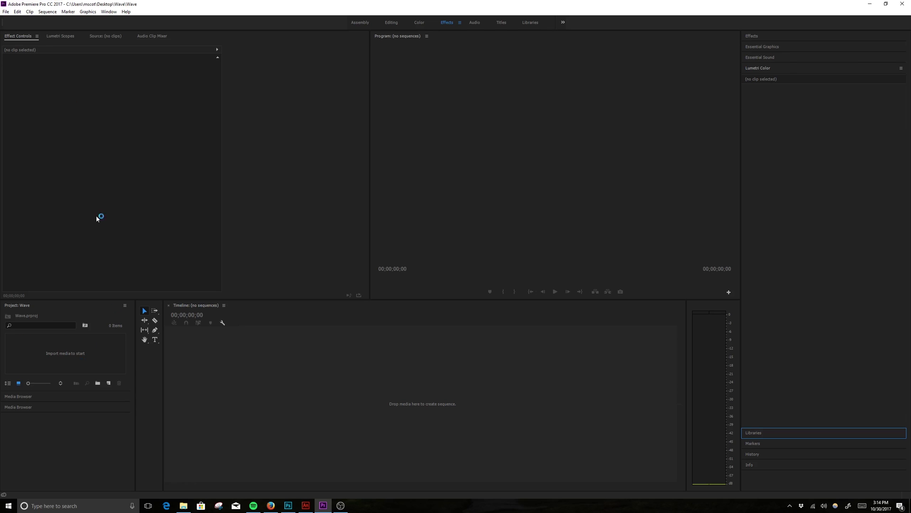
{"action": "left_click", "coordinate": [7, 11]}
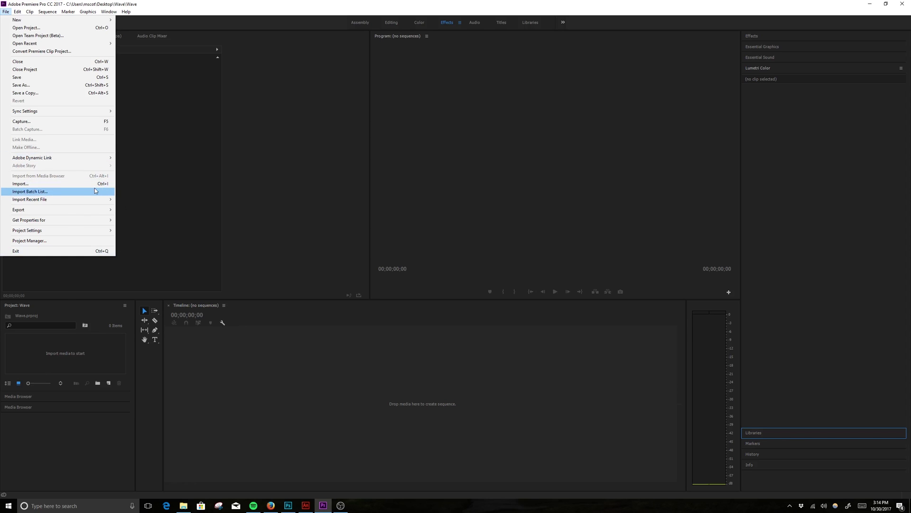
Close the File menu and open the empty Project panel's context menu.
{"action": "left_click", "coordinate": [62, 353]}
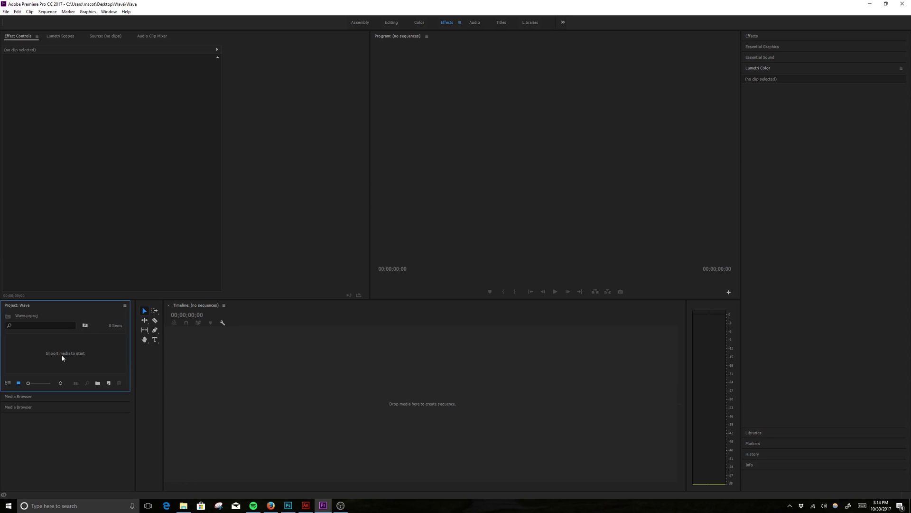
{"action": "right_click", "coordinate": [62, 354]}
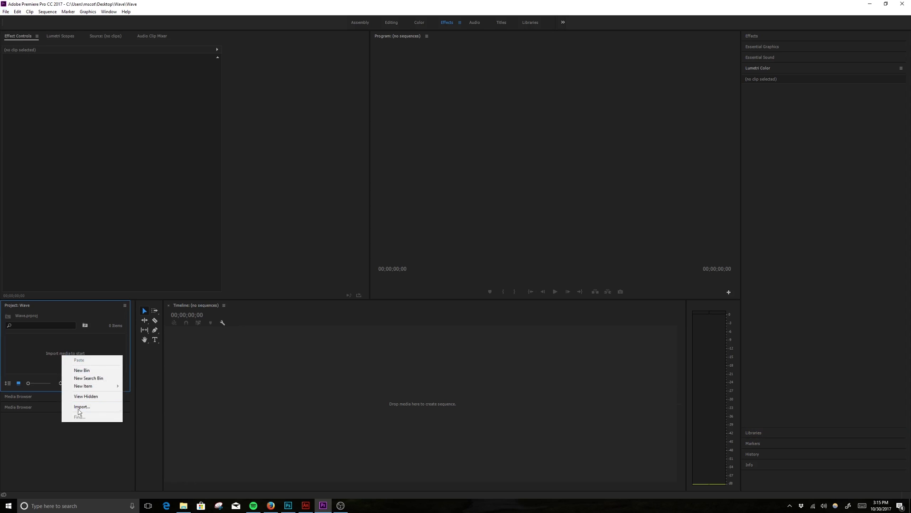
Import Wave0001.jpg from SeqImages with Image Sequence ticked, as one clip.
{"action": "left_click", "coordinate": [81, 407]}
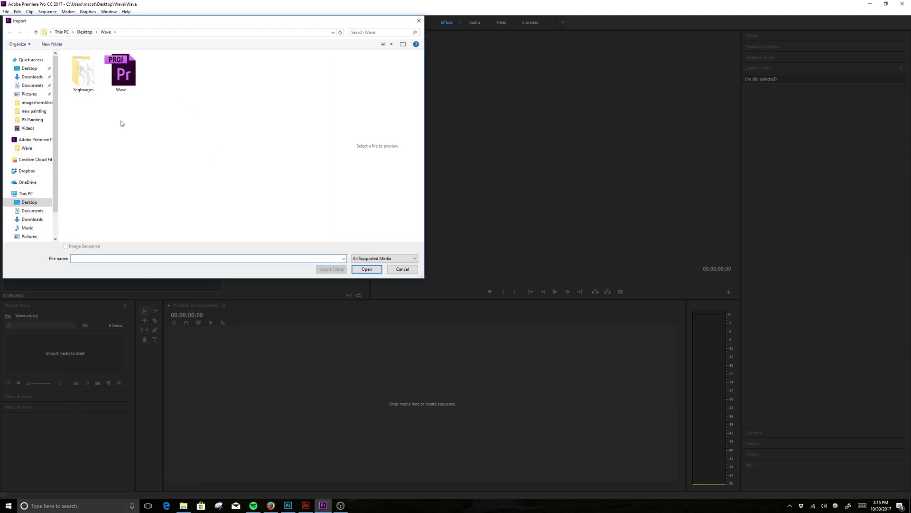
{"action": "left_click", "coordinate": [82, 79]}
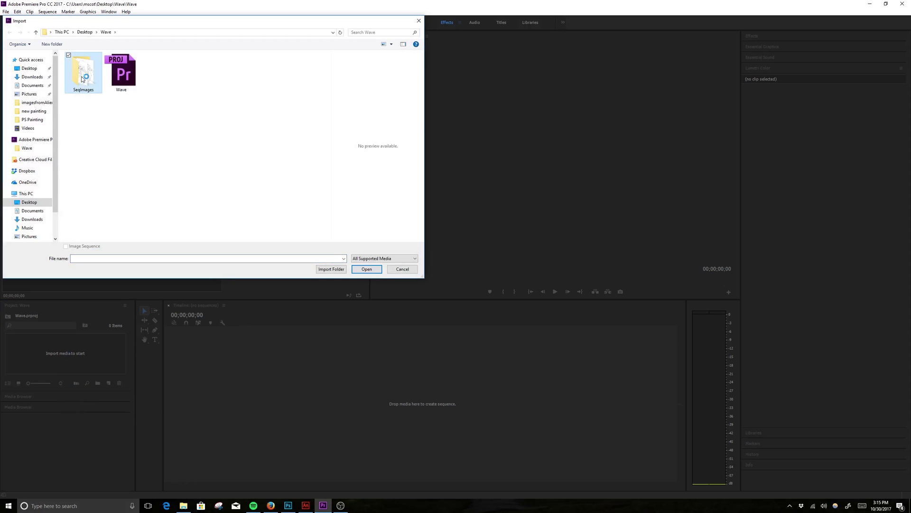
{"action": "double_click", "coordinate": [84, 78]}
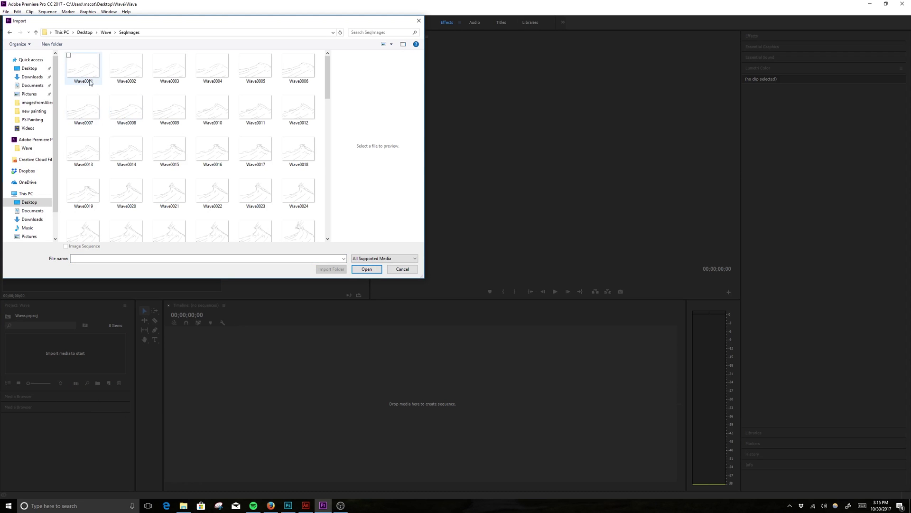
{"action": "left_click", "coordinate": [68, 58]}
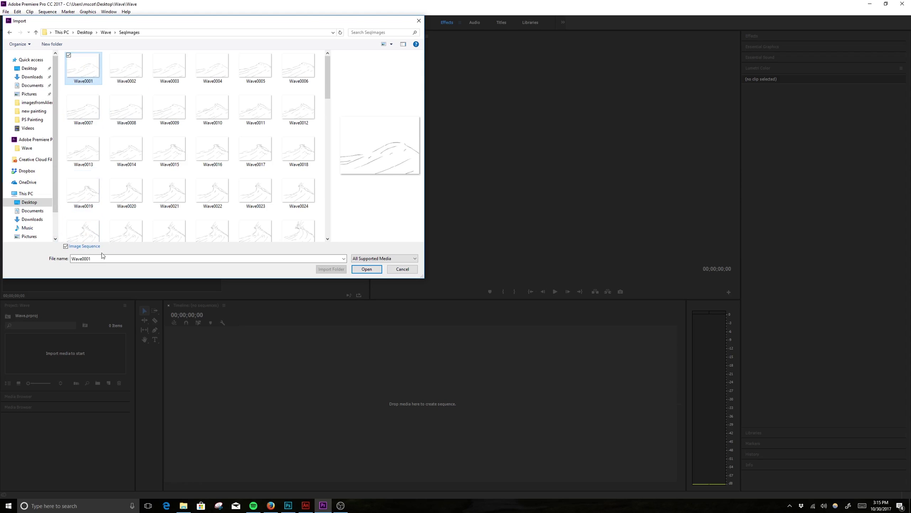
{"action": "left_click_drag", "start_coordinate": [180, 25], "coordinate": [400, 85]}
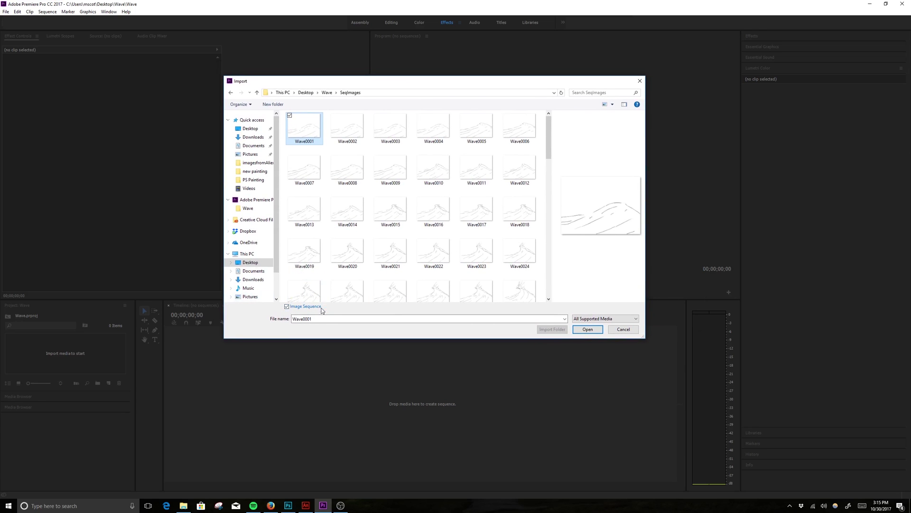
{"action": "left_click", "coordinate": [287, 307]}
{"action": "left_click", "coordinate": [288, 306]}
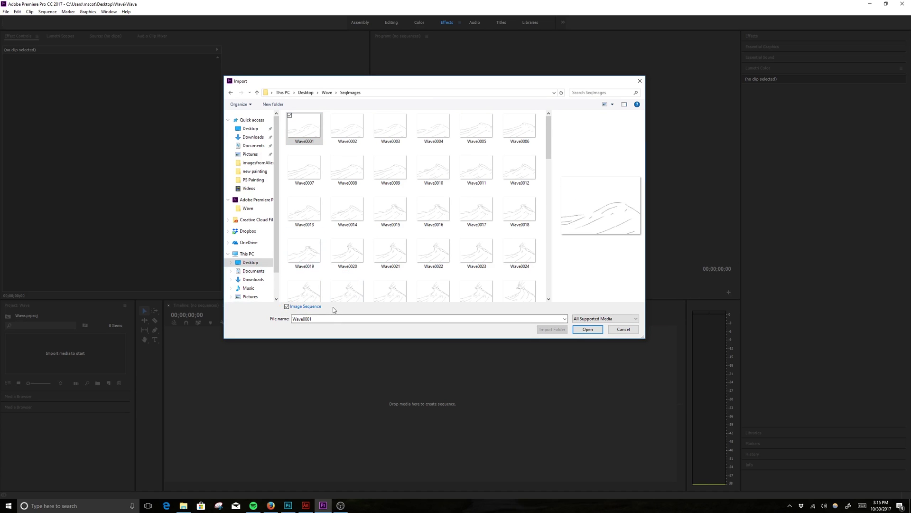
{"action": "left_click", "coordinate": [582, 329]}
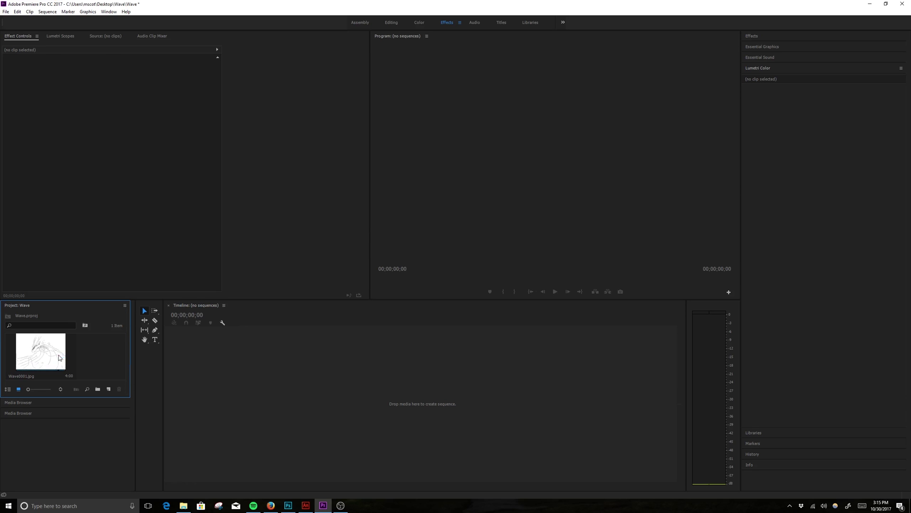
Put Wave0001.jpg on the timeline, play it through, and rewind to the start.
{"action": "left_click_drag", "start_coordinate": [62, 356], "coordinate": [312, 377]}
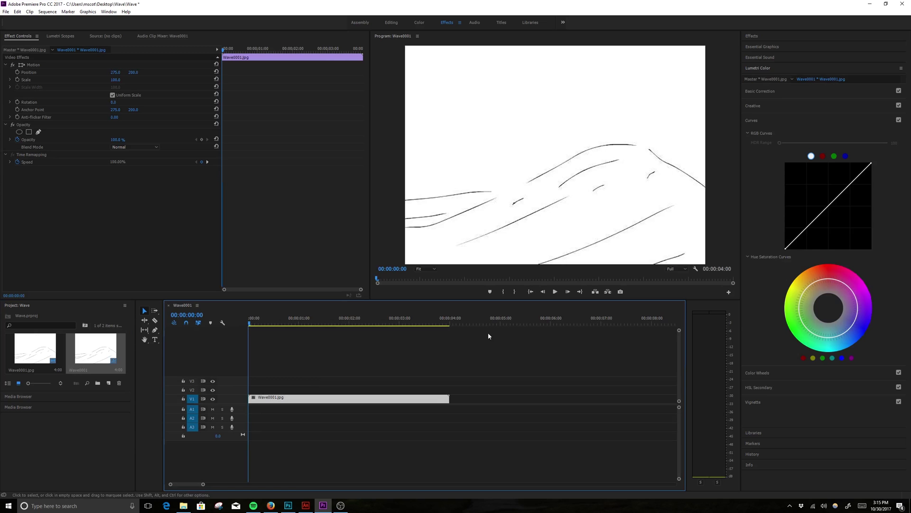
{"action": "left_click", "coordinate": [555, 291]}
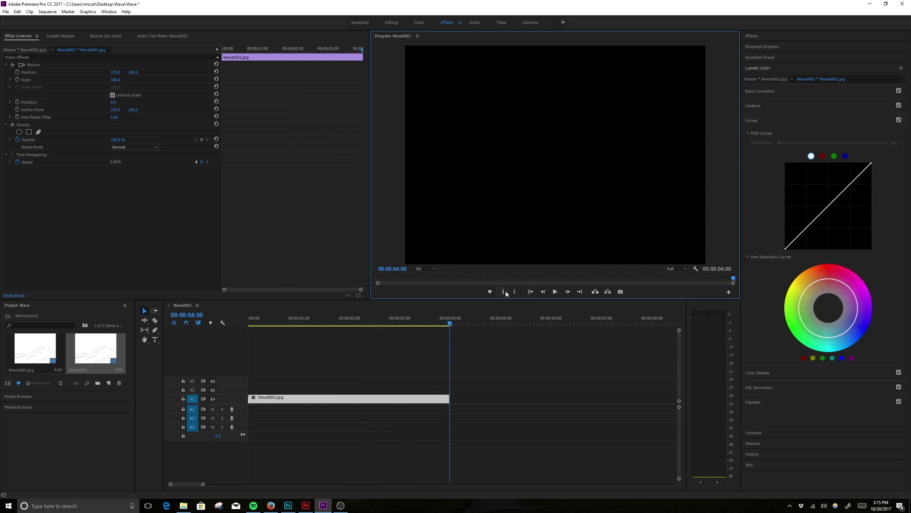
{"action": "left_click", "coordinate": [504, 291]}
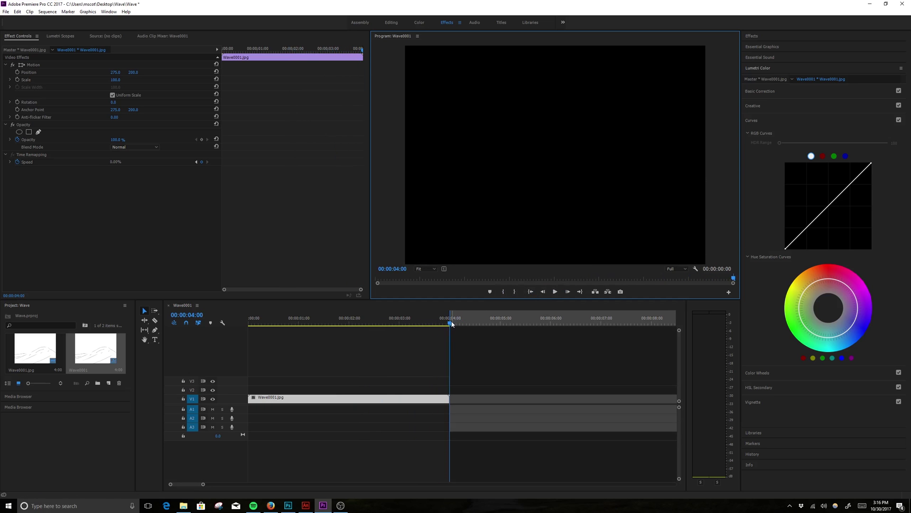
{"action": "left_click_drag", "start_coordinate": [451, 323], "coordinate": [208, 335]}
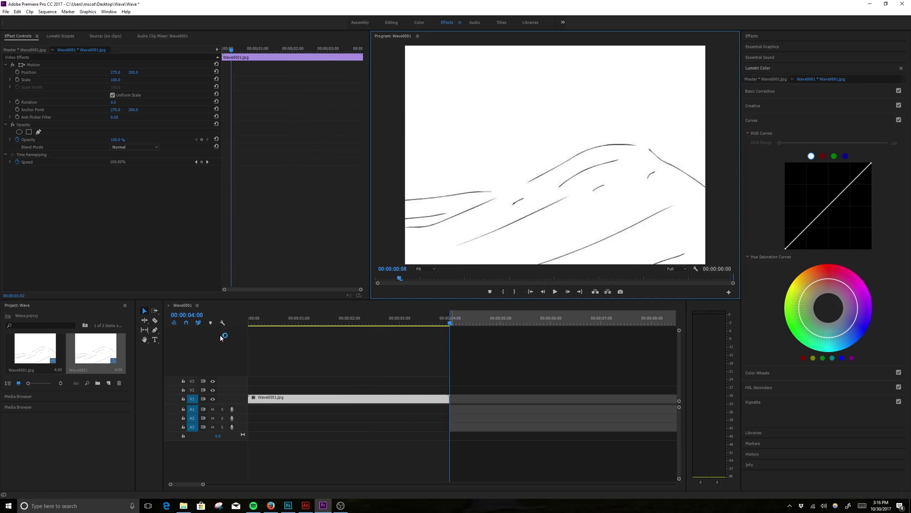
{"action": "left_click", "coordinate": [556, 291]}
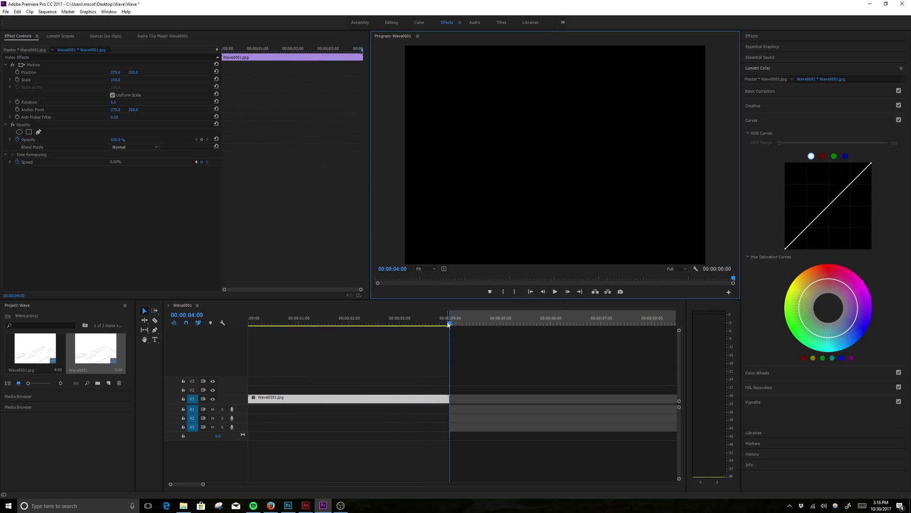
{"action": "left_click_drag", "start_coordinate": [450, 324], "coordinate": [249, 324]}
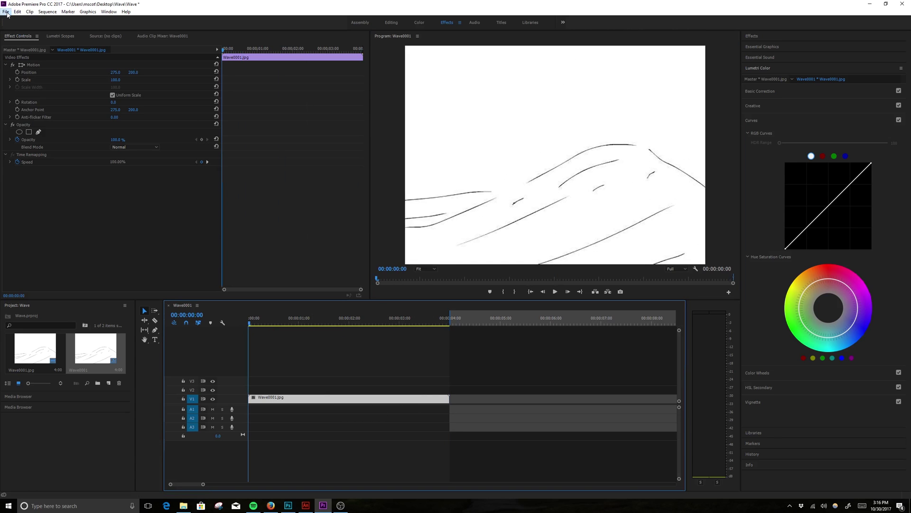
Open the Export Media settings with H.264 as the format.
{"action": "left_click", "coordinate": [7, 12]}
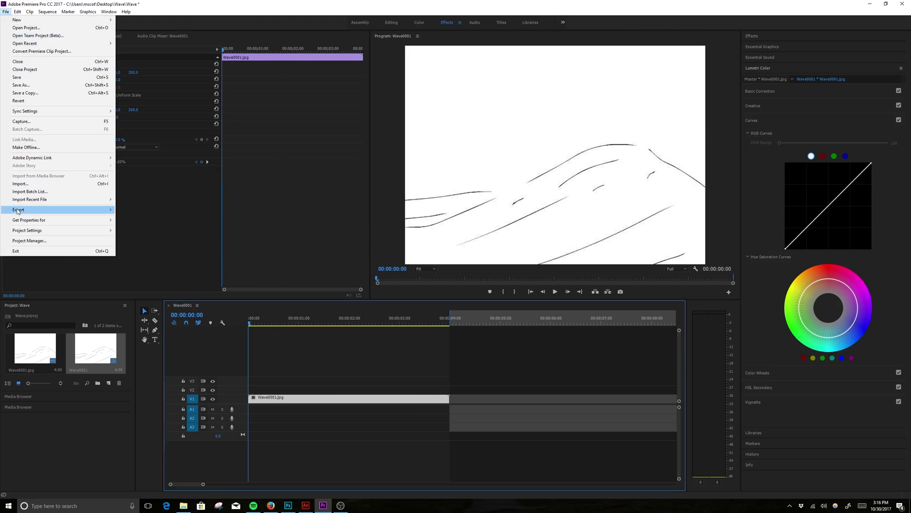
{"action": "mouse_move", "coordinate": [57, 210]}
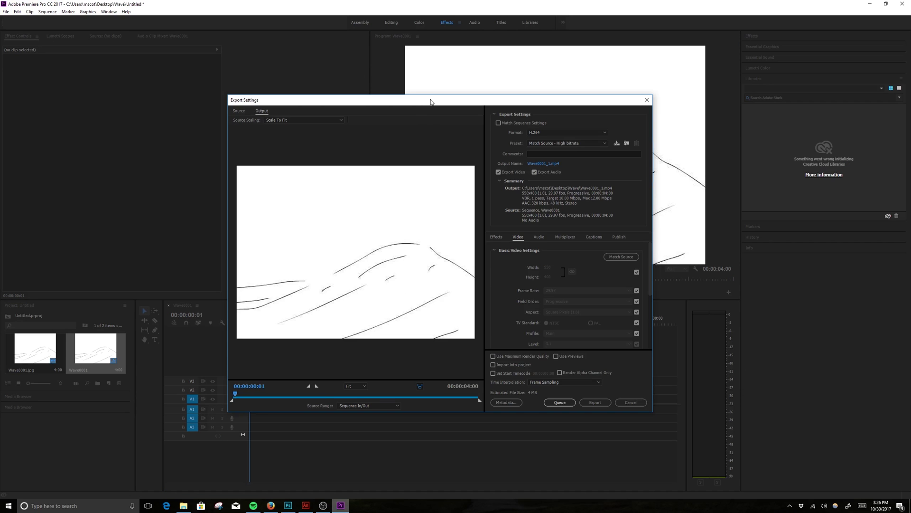
{"action": "left_click_drag", "start_coordinate": [431, 102], "coordinate": [423, 69]}
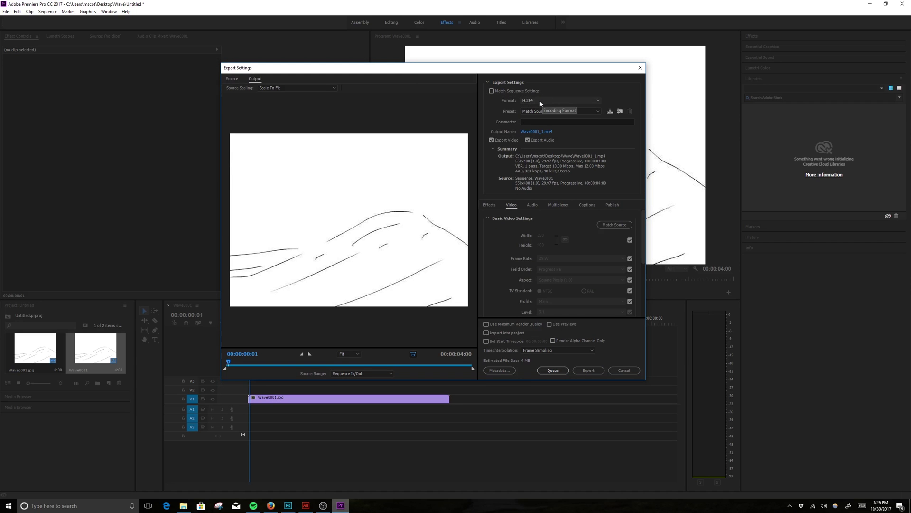
{"action": "left_click", "coordinate": [538, 102]}
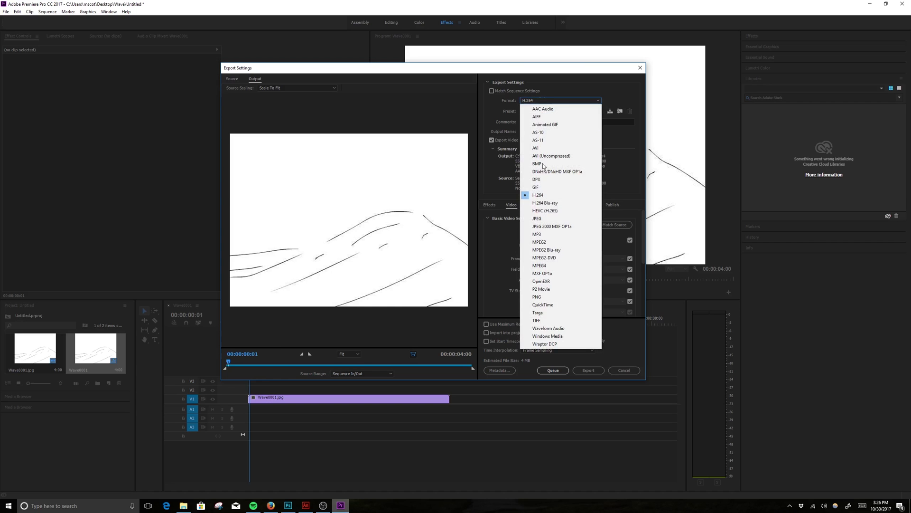
{"action": "left_click", "coordinate": [547, 195]}
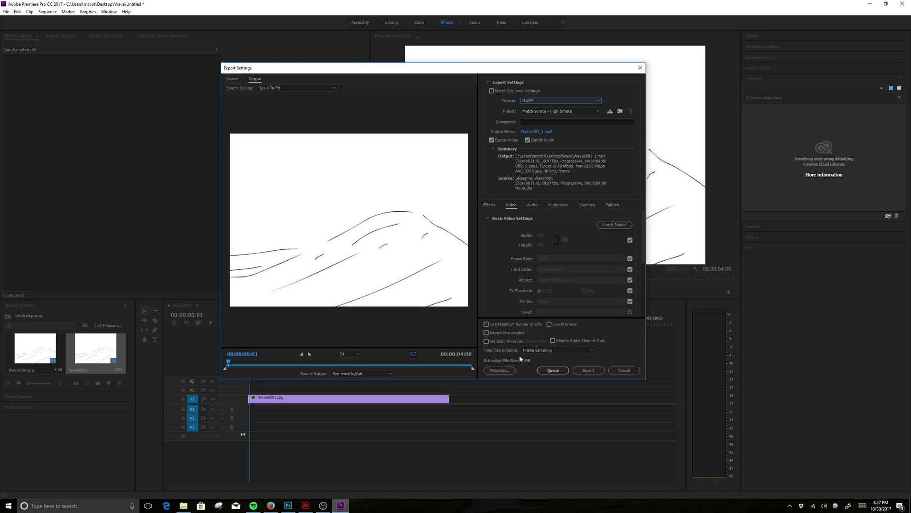
Choose the Match Source - High bitrate preset and open the Output Name save location.
{"action": "left_click", "coordinate": [532, 111]}
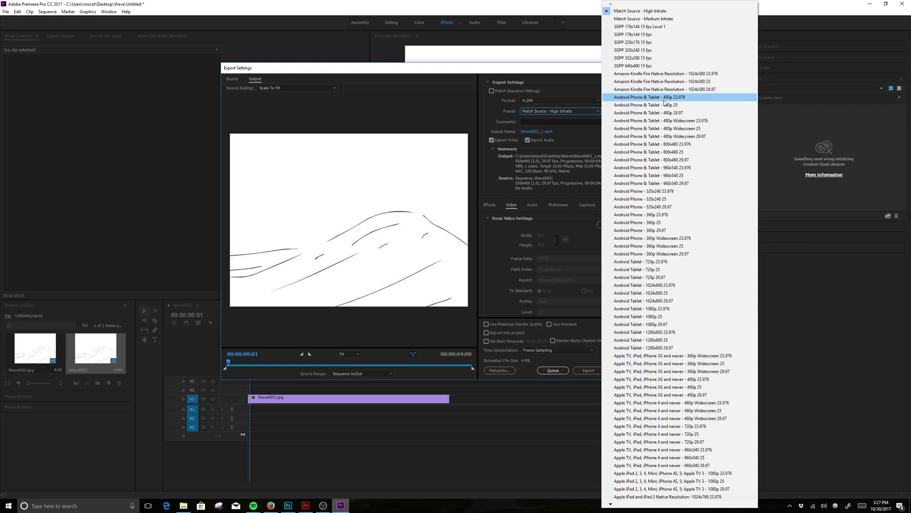
{"action": "left_click", "coordinate": [651, 98]}
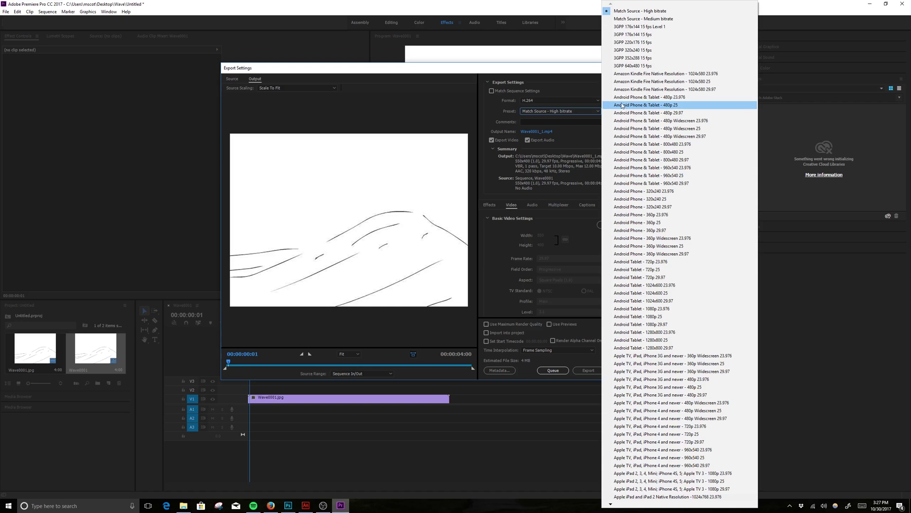
{"action": "left_click", "coordinate": [574, 84]}
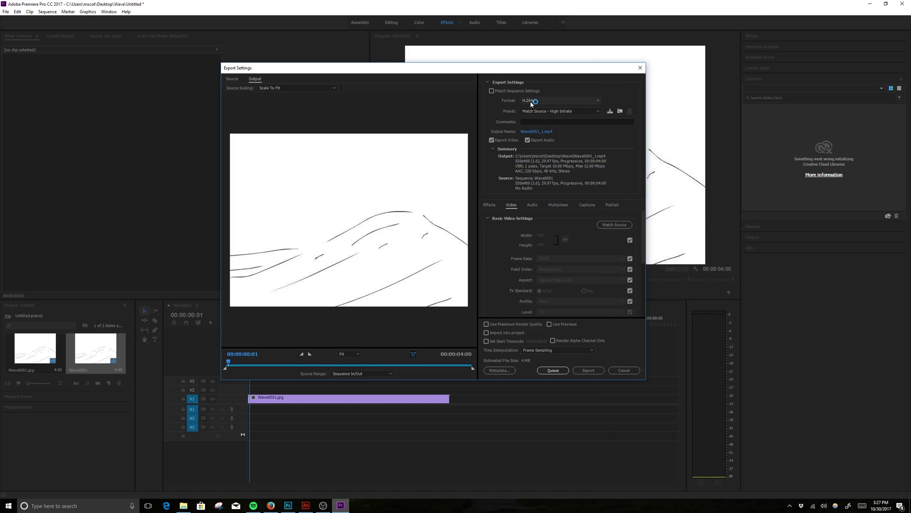
{"action": "left_click", "coordinate": [542, 132]}
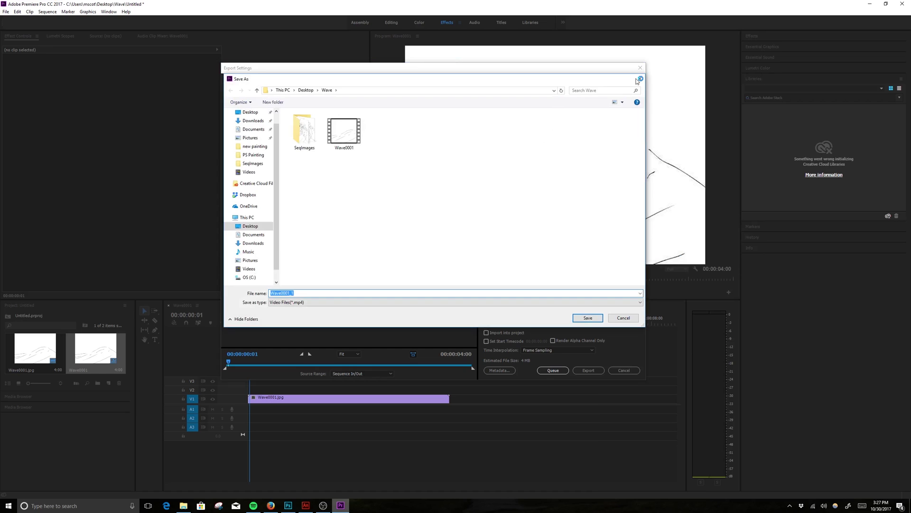
Save the output as Wave0001_1.mp4 in the Wave folder and start the H.264 export.
{"action": "key", "text": "Escape"}
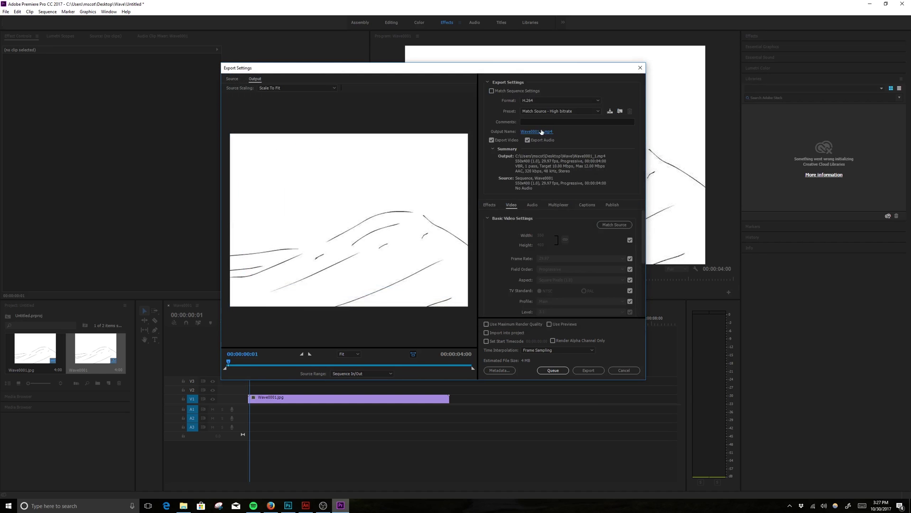
{"action": "left_click", "coordinate": [541, 132]}
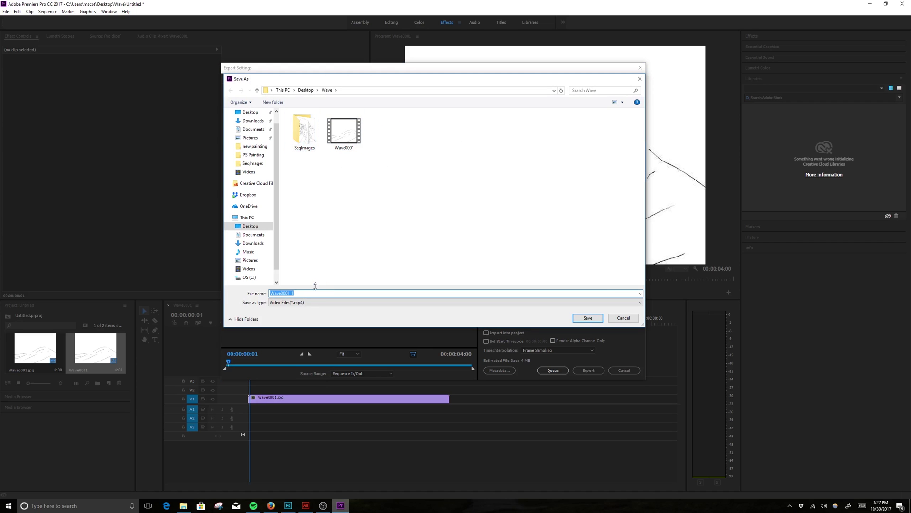
{"action": "left_click", "coordinate": [300, 292]}
{"action": "left_click", "coordinate": [587, 318]}
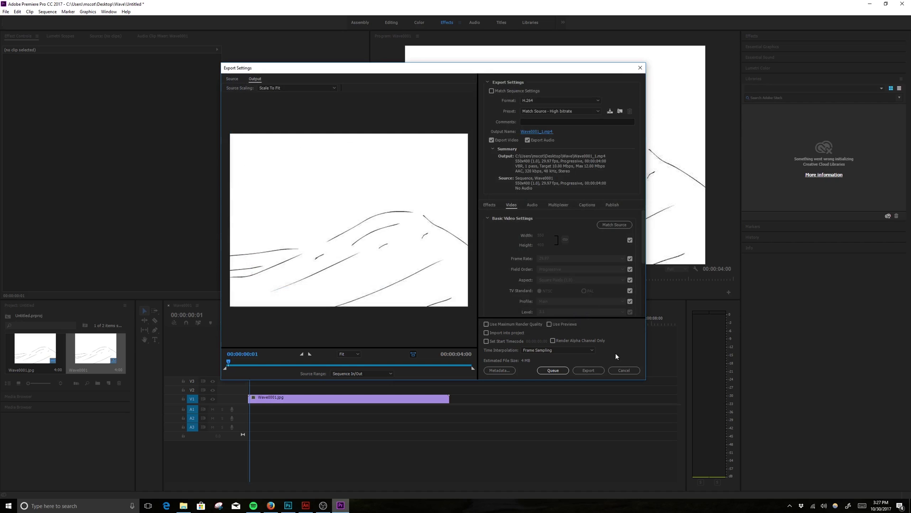
{"action": "left_click", "coordinate": [590, 370]}
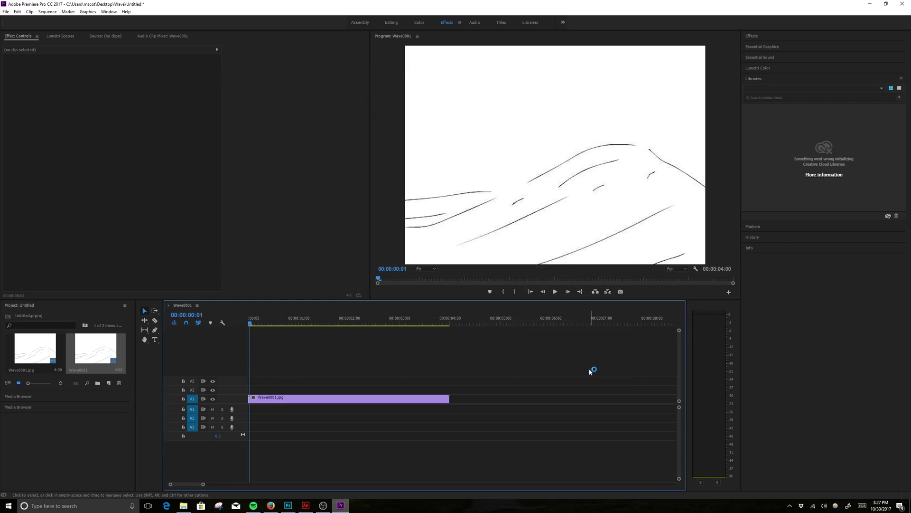
Minimize Premiere, close the Videos window and open the Wave desktop folder.
{"action": "left_click", "coordinate": [873, 7]}
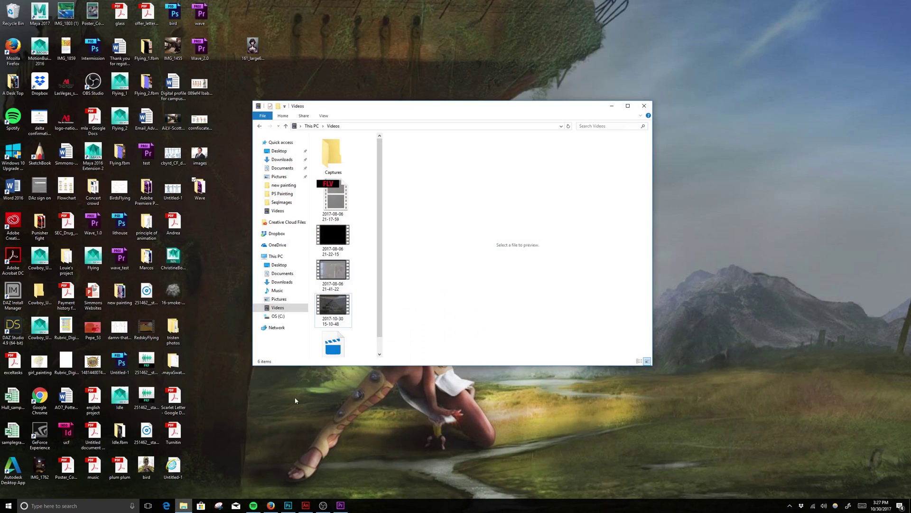
{"action": "left_click", "coordinate": [644, 105]}
{"action": "double_click", "coordinate": [200, 187]}
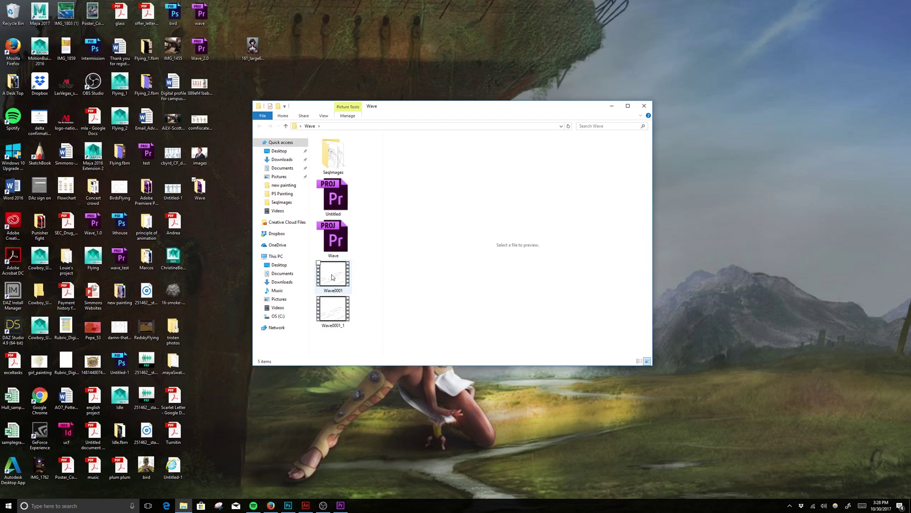
Play Wave0001_1.mp4 in Movies & TV, then close the player and Wave folder.
{"action": "double_click", "coordinate": [327, 314]}
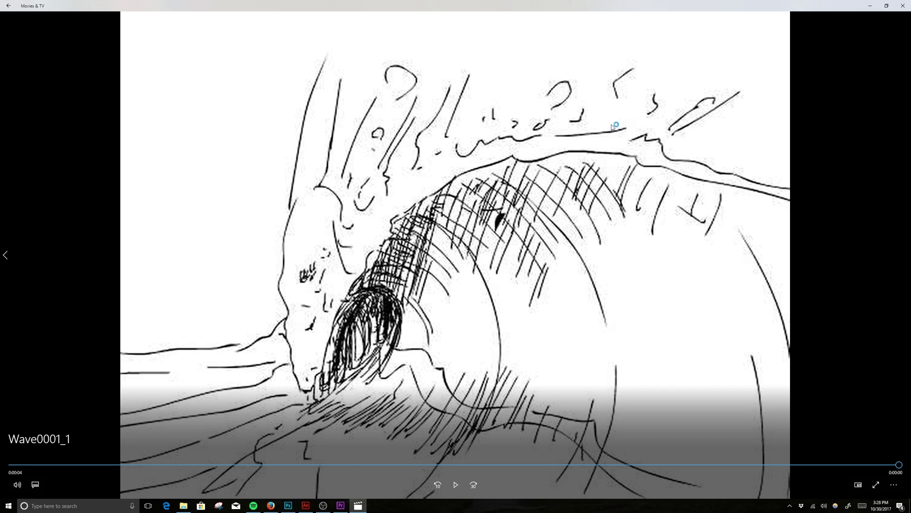
{"action": "left_click", "coordinate": [903, 6]}
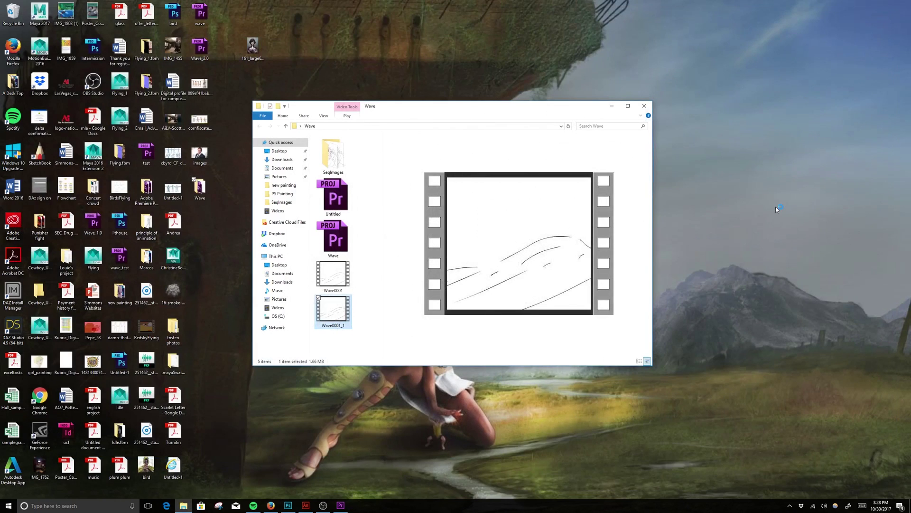
{"action": "left_click", "coordinate": [645, 106]}
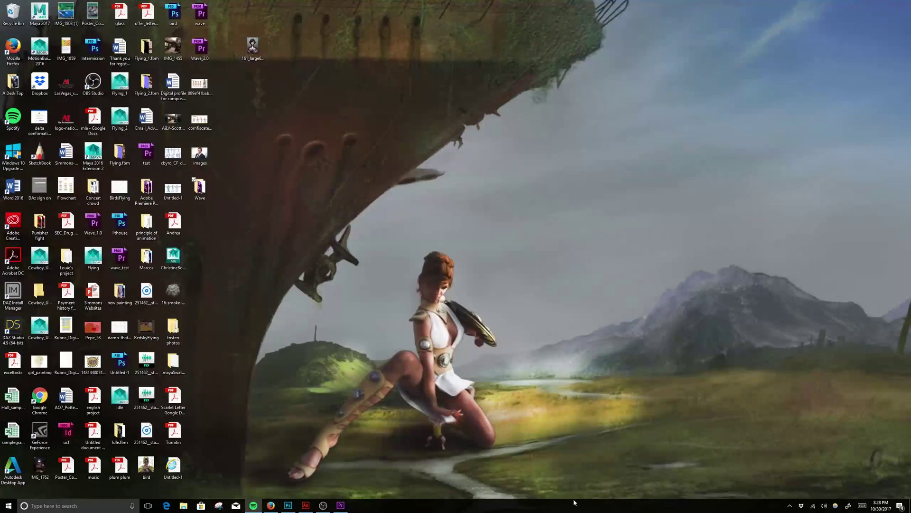